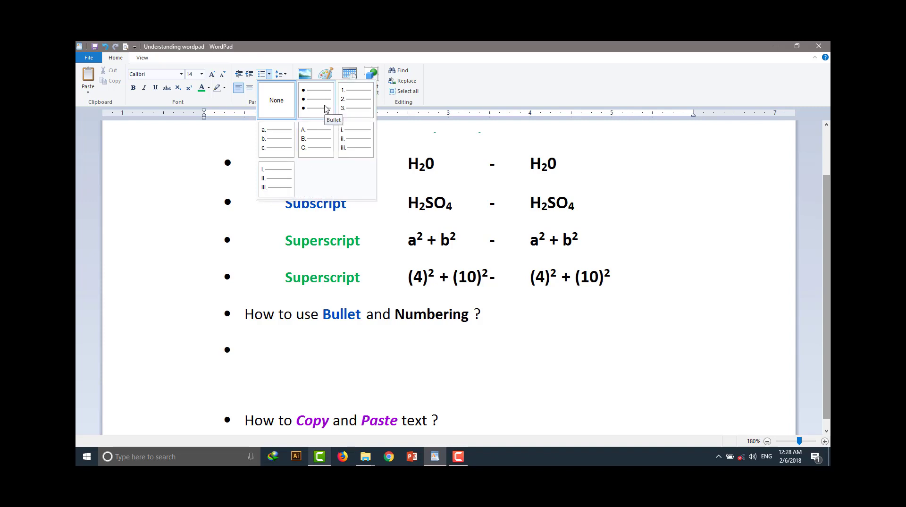
Create a bulleted list with india, australia and america under the Bullet and Numbering heading
left_click(324, 108)
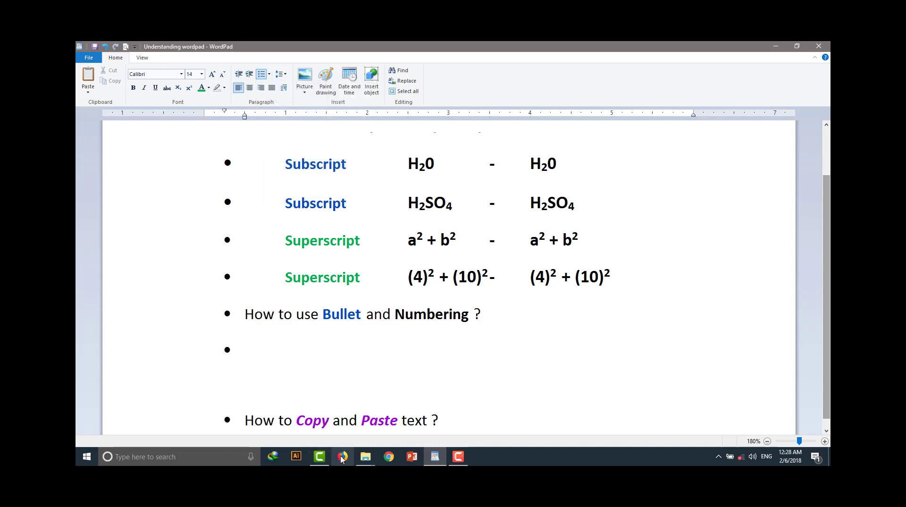
type("india")
key("Return")
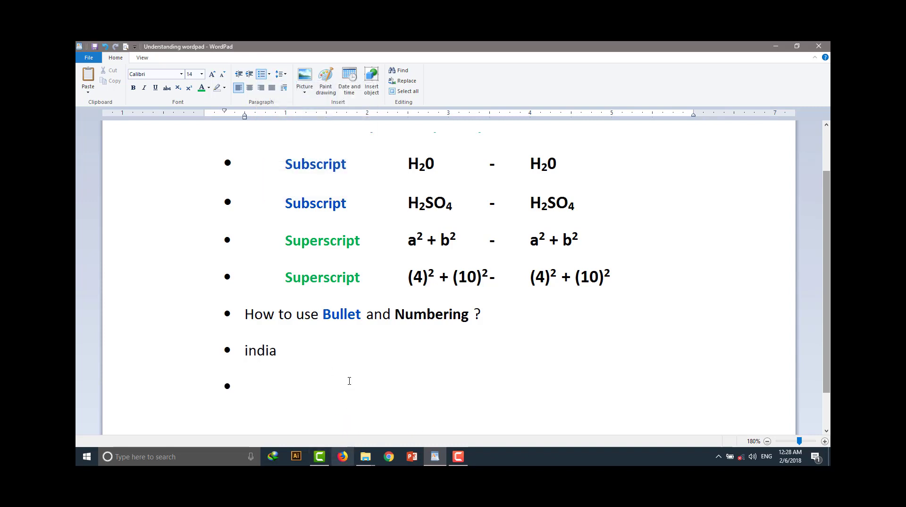
type("australi")
type("a")
scroll(349, 381, "up", 1)
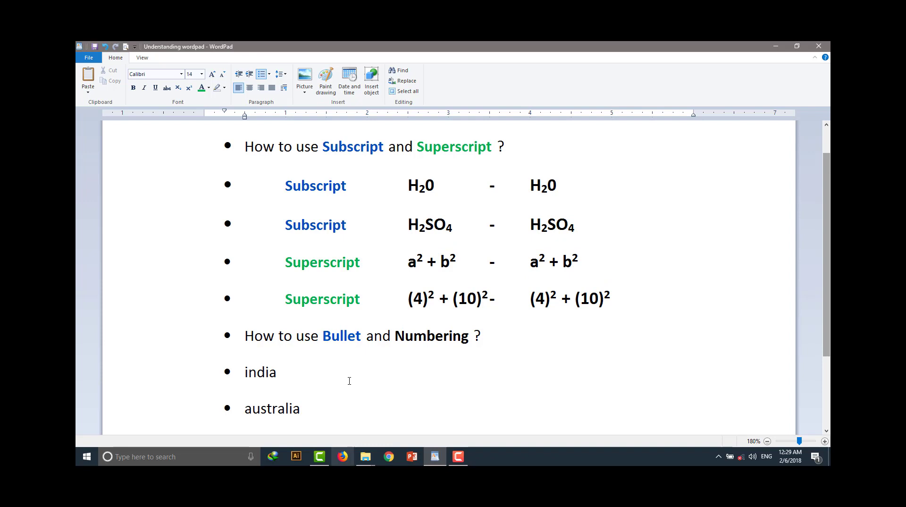
key("Return")
scroll(279, 356, "down", 1)
type("am")
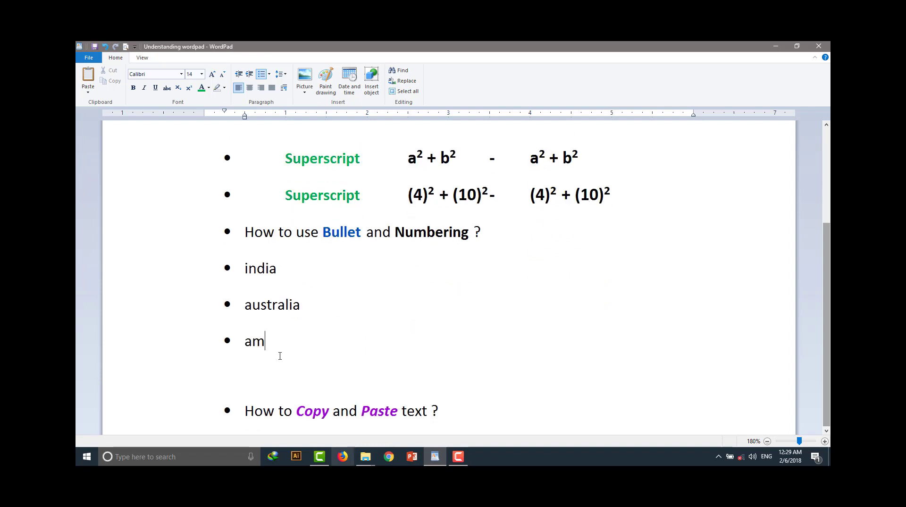
type("e")
key("BackSpace")
type("erica")
key("Return")
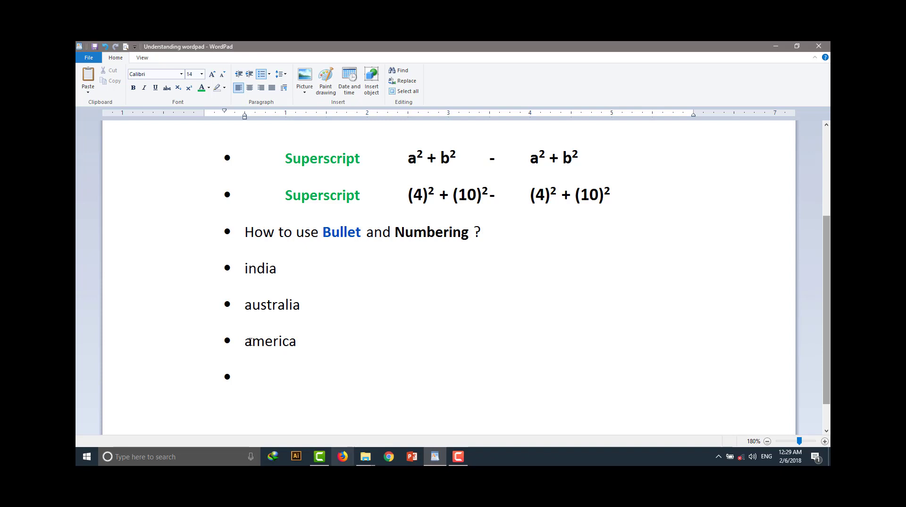
End the bulleted list, leave a blank line and create a 1-2-3 numbered list with India, Australia and USA
key("Return")
key("Return")
scroll(250, 341, "down", 1)
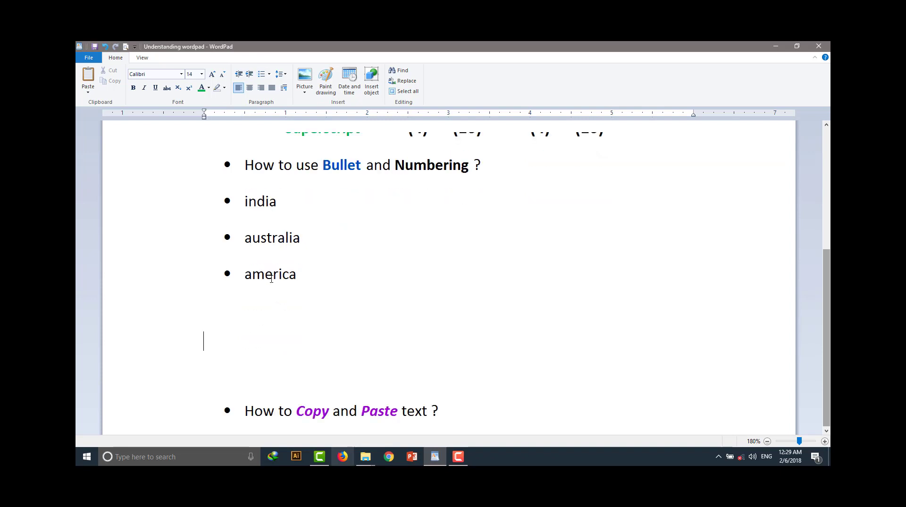
left_click(269, 74)
left_click(346, 107)
type("India")
key("Return")
type("Australia")
key("Return")
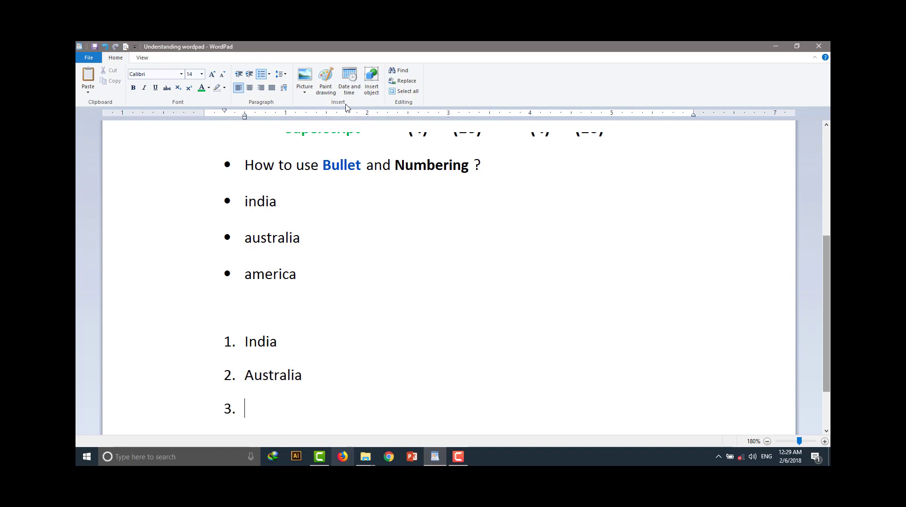
type("USA")
scroll(388, 230, "down", 2)
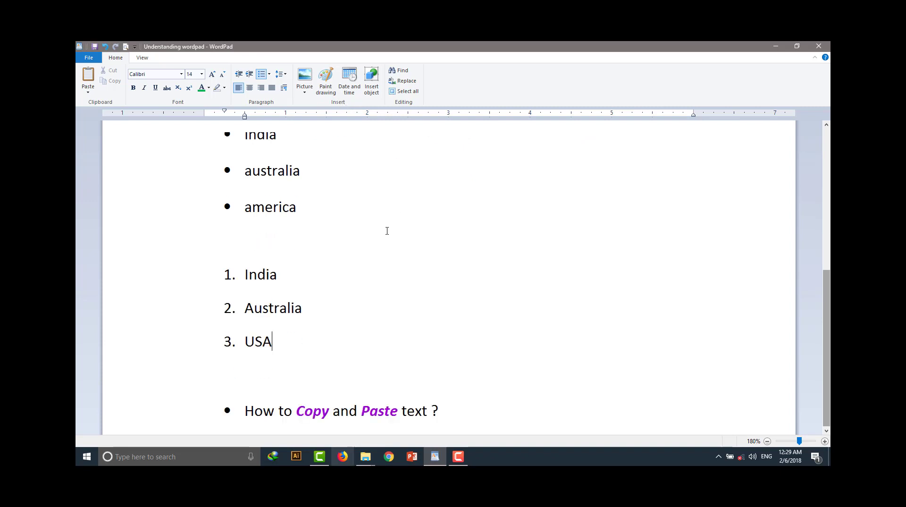
End the numbered list after USA and apply uppercase Roman numeral numbering to the new line
key("Return")
key("Return")
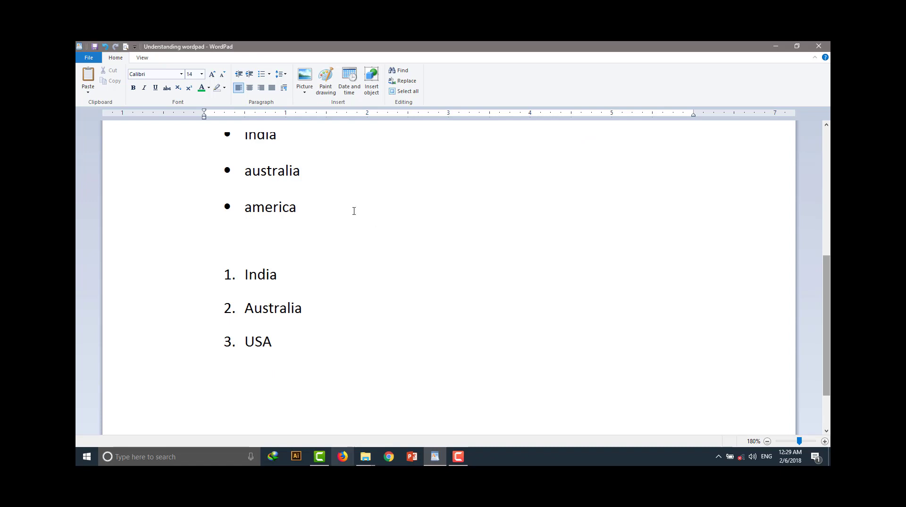
left_click(269, 75)
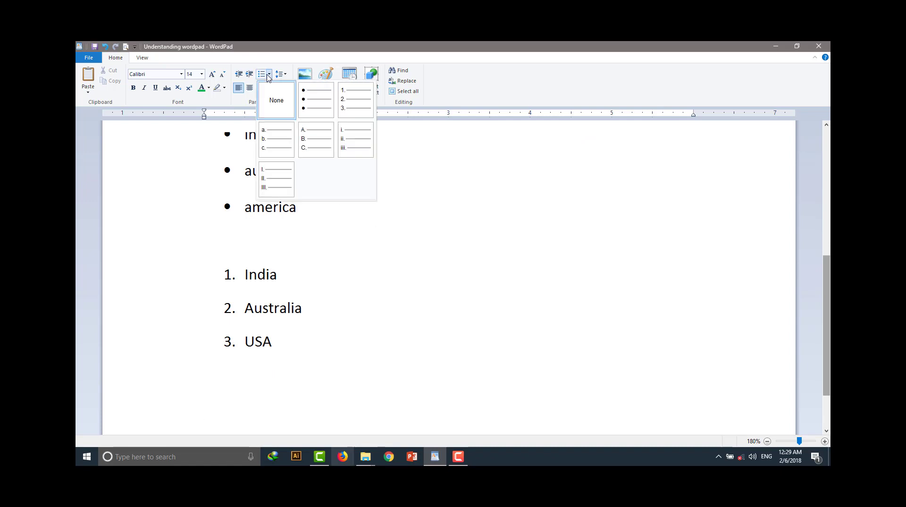
left_click(275, 184)
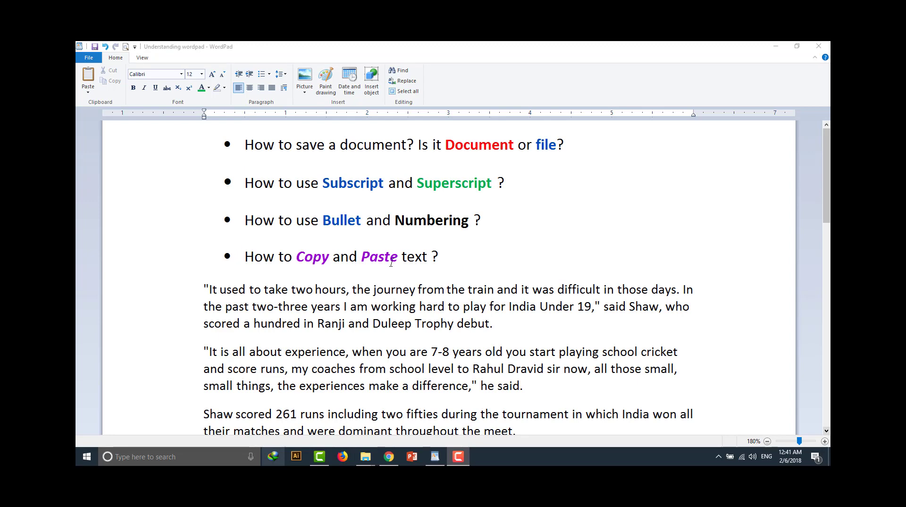
Examine the Copy and Paste heading and the three article paragraphs below it
double_click(418, 258)
left_click(479, 257)
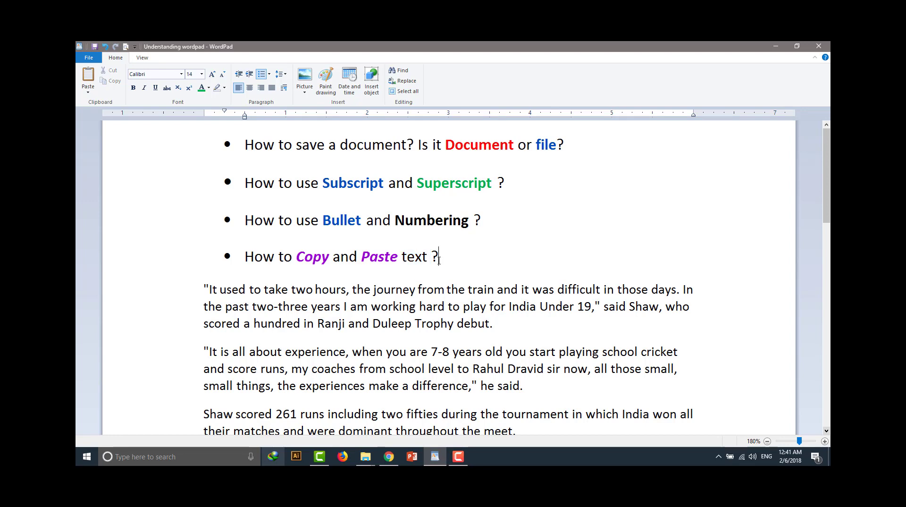
scroll(412, 267, "down", 2)
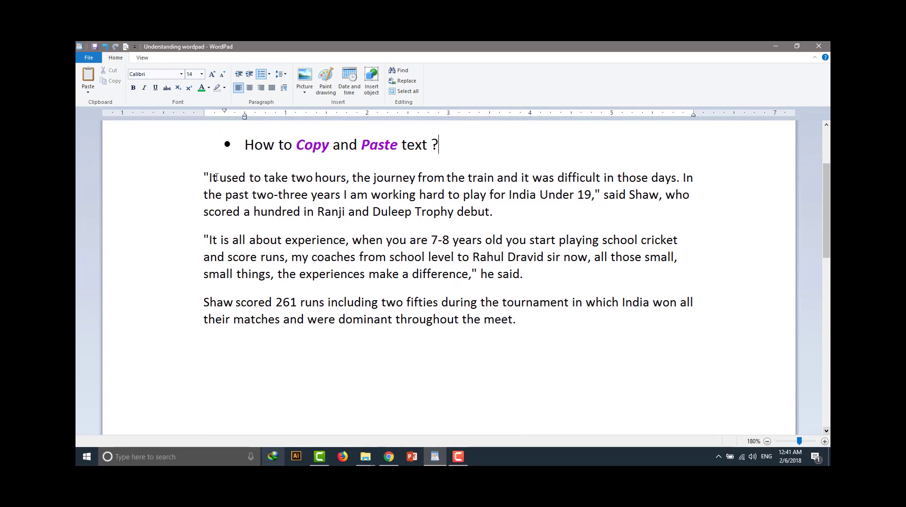
left_click_drag(207, 176, 515, 319)
scroll(409, 268, "up", 2)
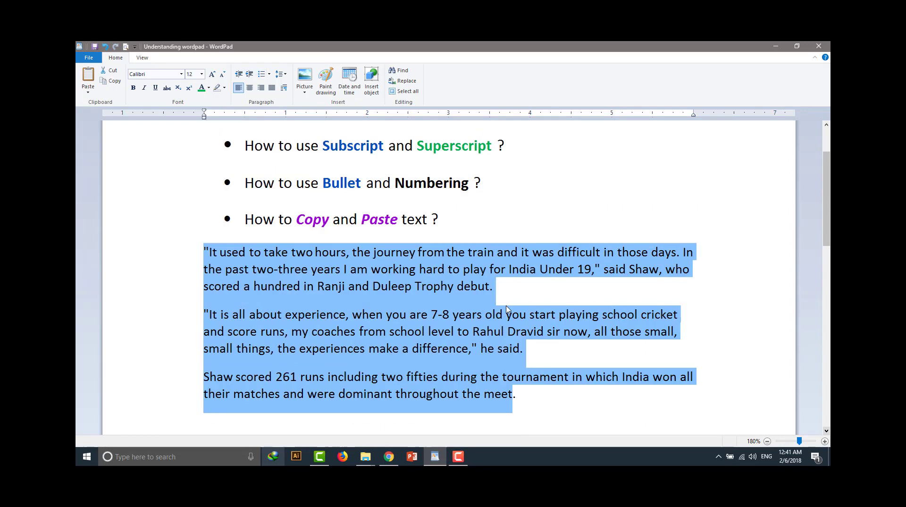
double_click(414, 257)
left_click(532, 259)
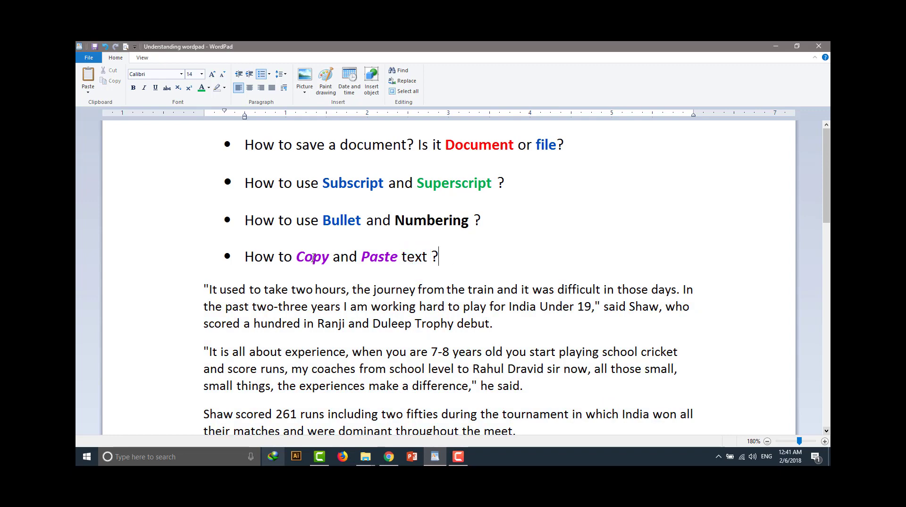
scroll(290, 347, "down", 2)
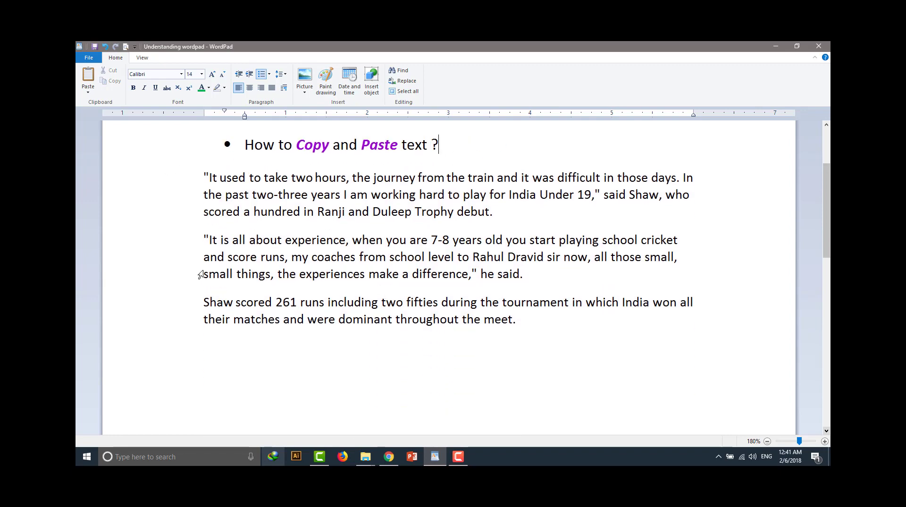
scroll(361, 275, "up", 2)
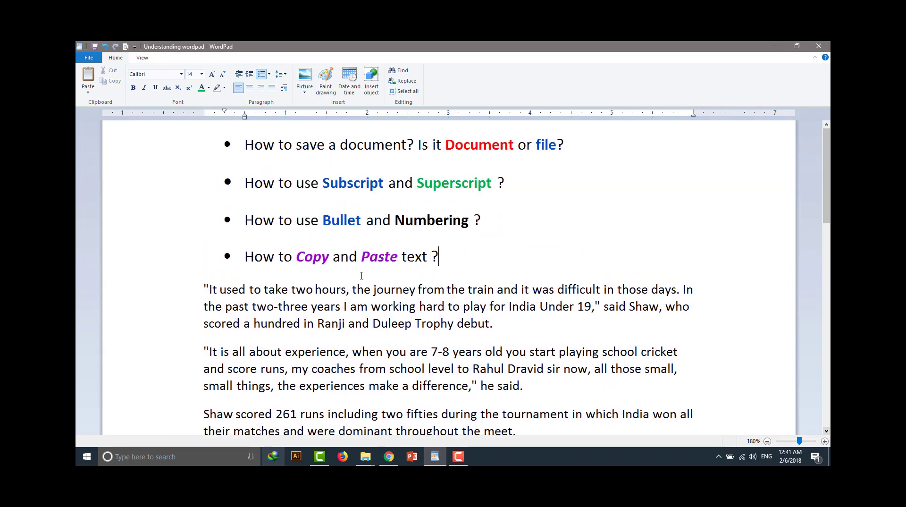
double_click(314, 254)
double_click(378, 255)
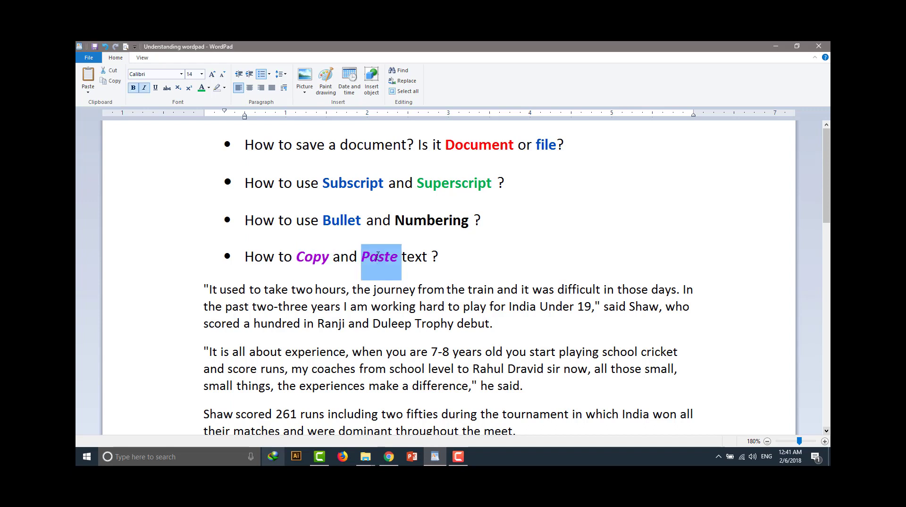
left_click(534, 256)
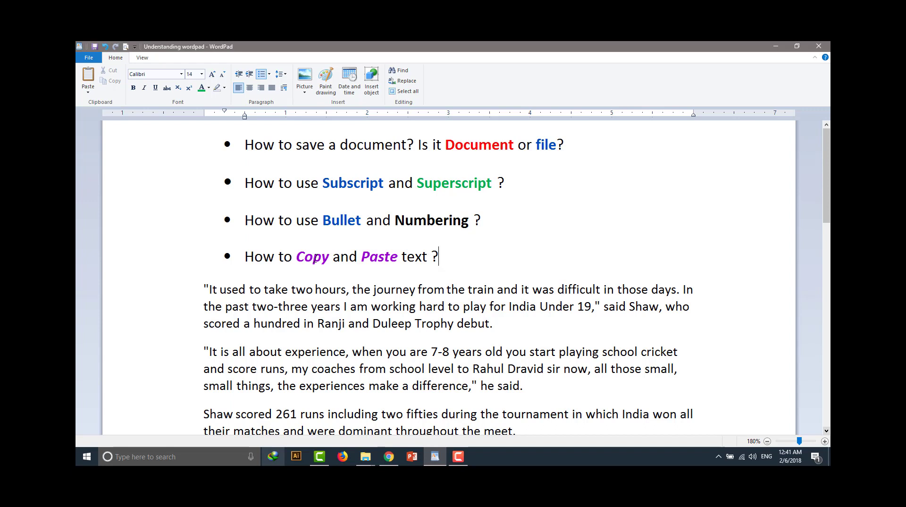
double_click(377, 255)
left_click(503, 263)
scroll(501, 262, "down", 4)
scroll(499, 263, "up", 2)
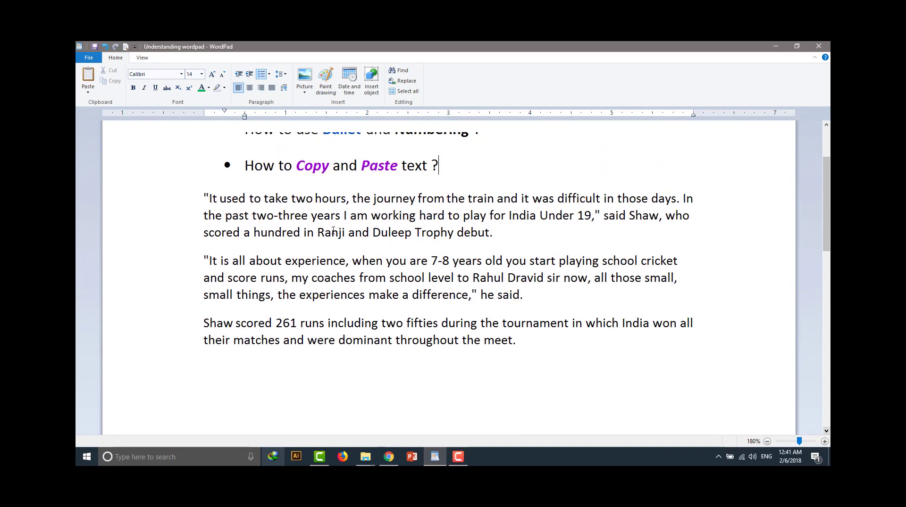
scroll(334, 230, "up", 1)
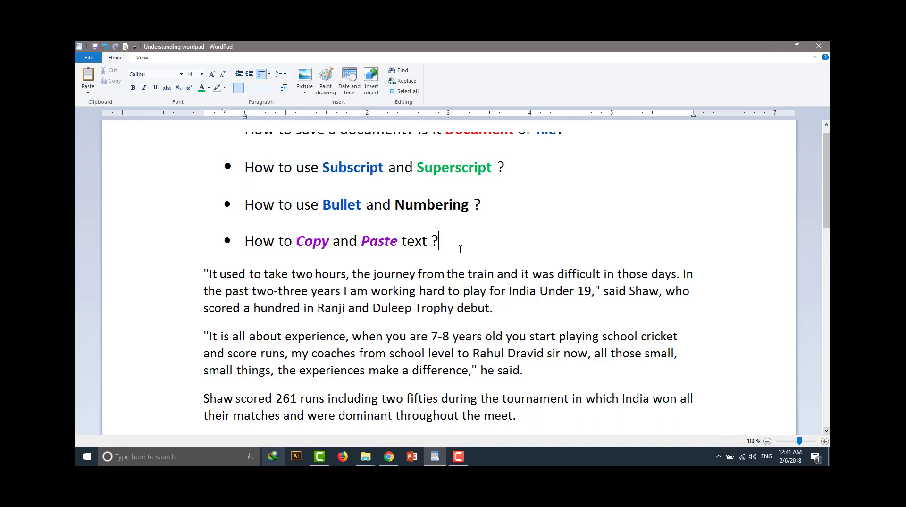
scroll(461, 249, "up", 1)
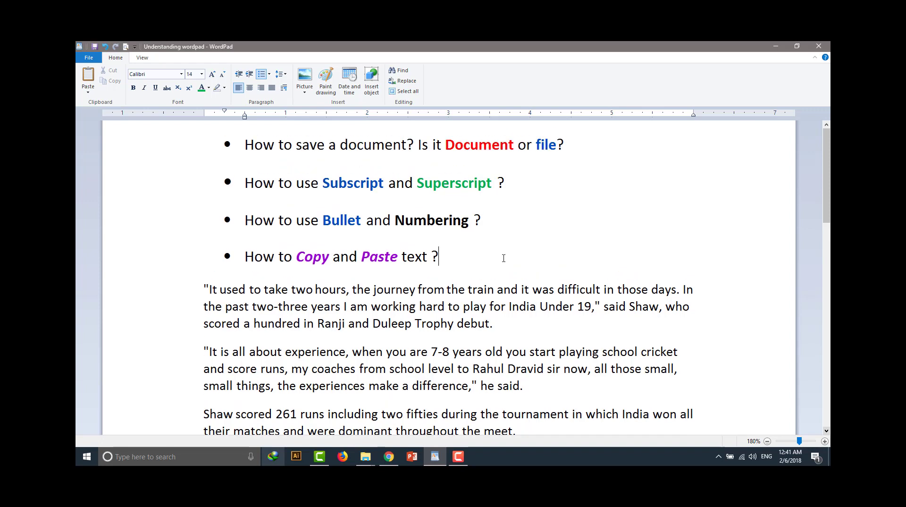
Copy the red word Document from the bullet about saving a document
double_click(477, 148)
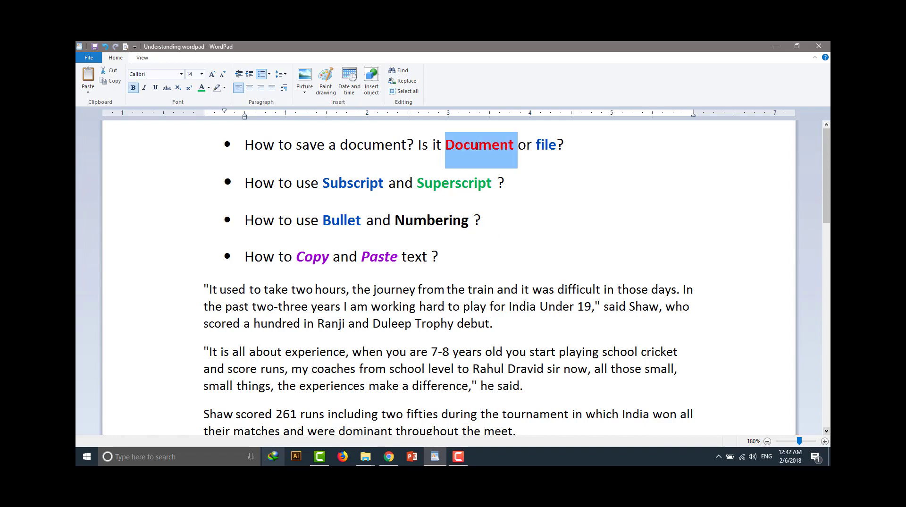
left_click(564, 178)
double_click(477, 147)
right_click(477, 148)
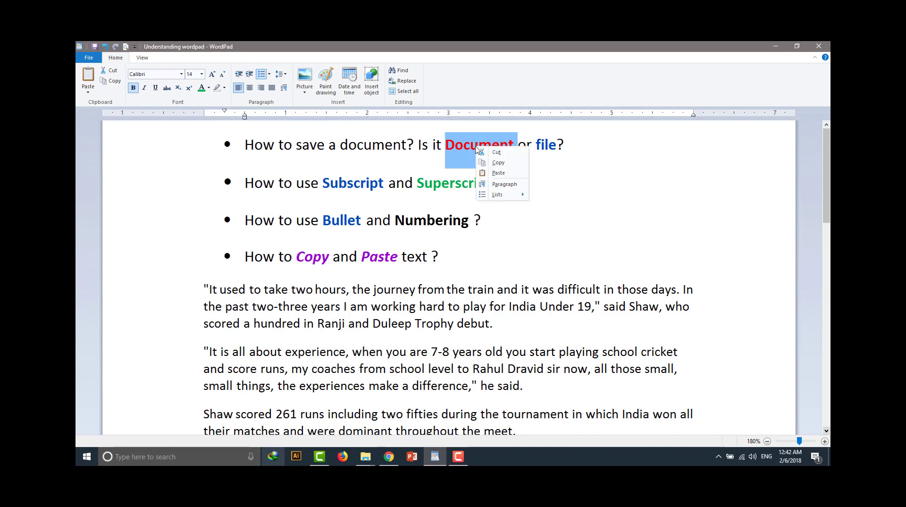
left_click(501, 162)
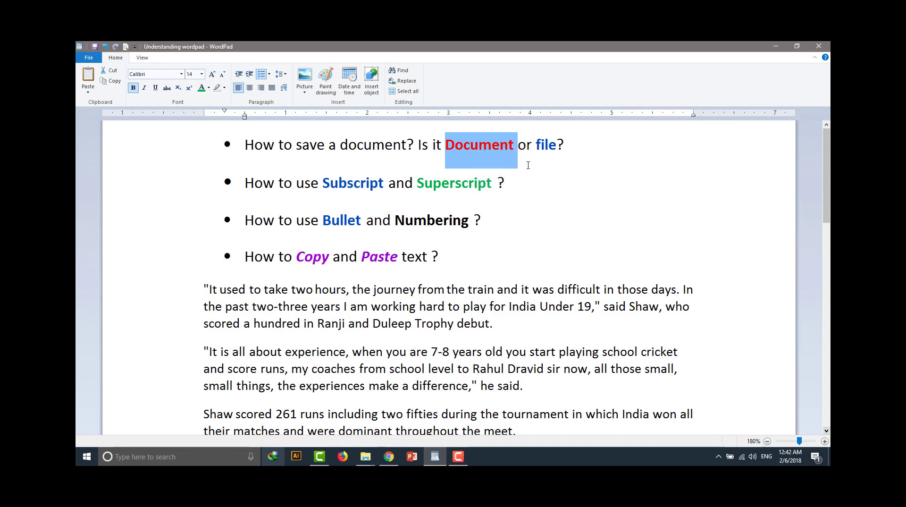
double_click(480, 147)
right_click(478, 155)
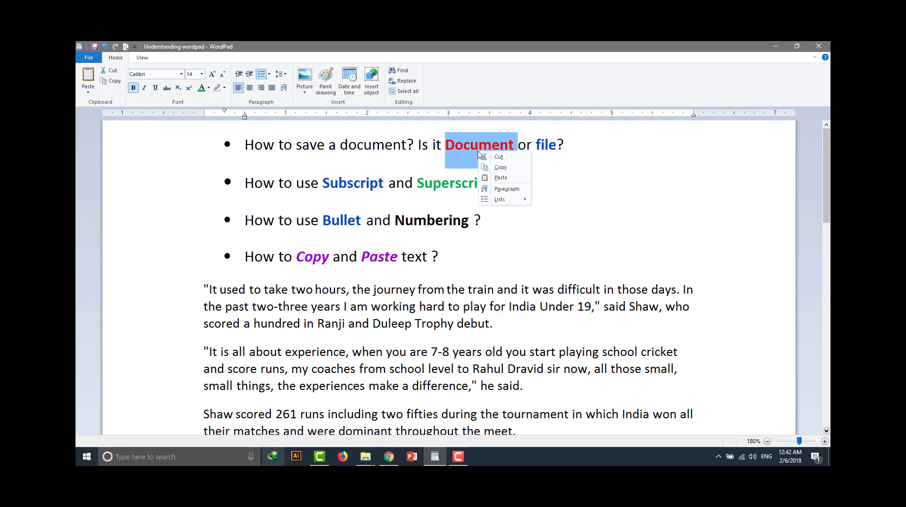
left_click(510, 169)
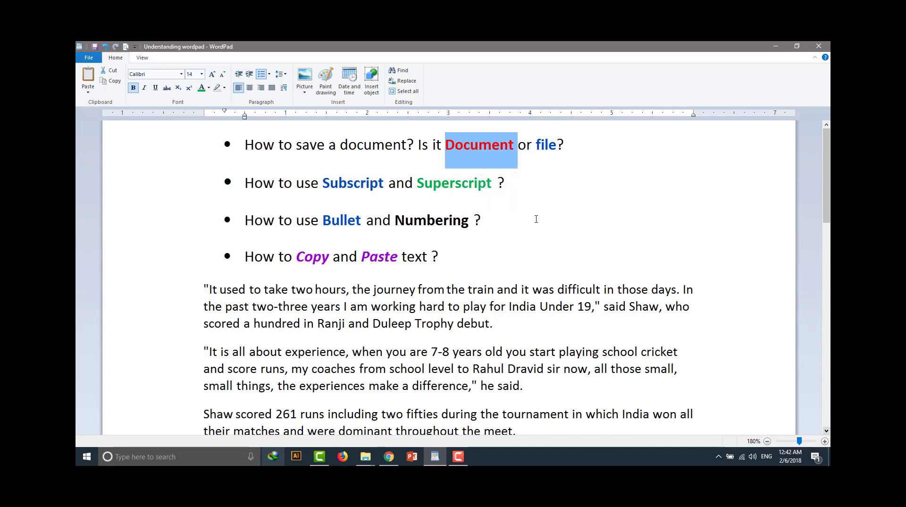
Paste the copied word Document on a new line below the last article paragraph
scroll(536, 217, "down", 10)
scroll(536, 219, "up", 5)
left_click(532, 306)
key("Return")
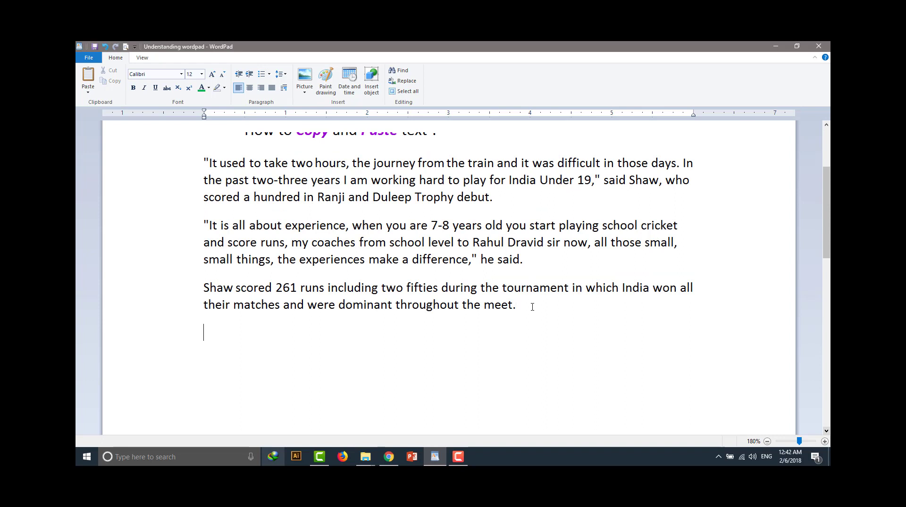
right_click(210, 330)
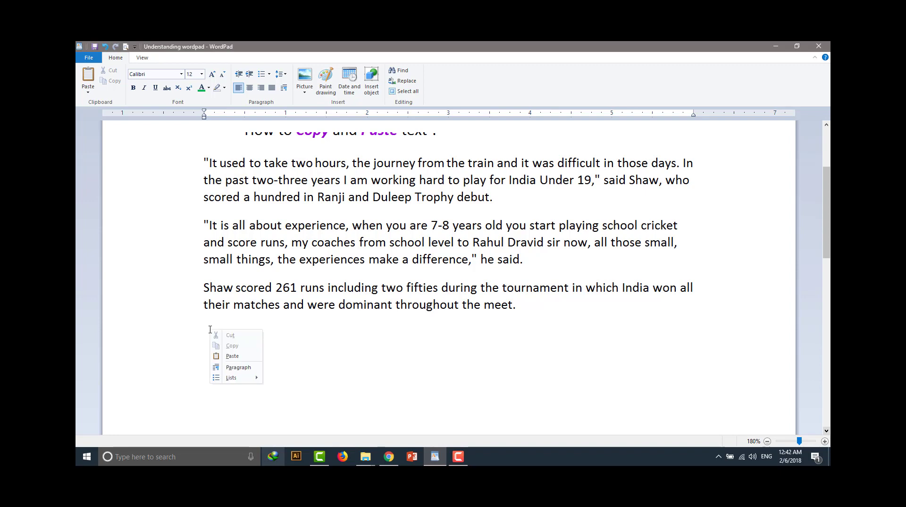
left_click(236, 357)
scroll(481, 198, "up", 3)
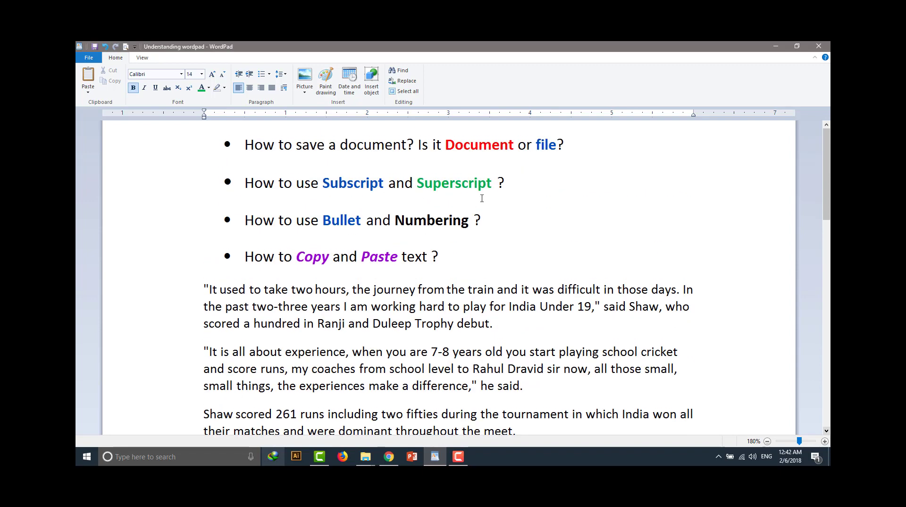
scroll(277, 223, "down", 3)
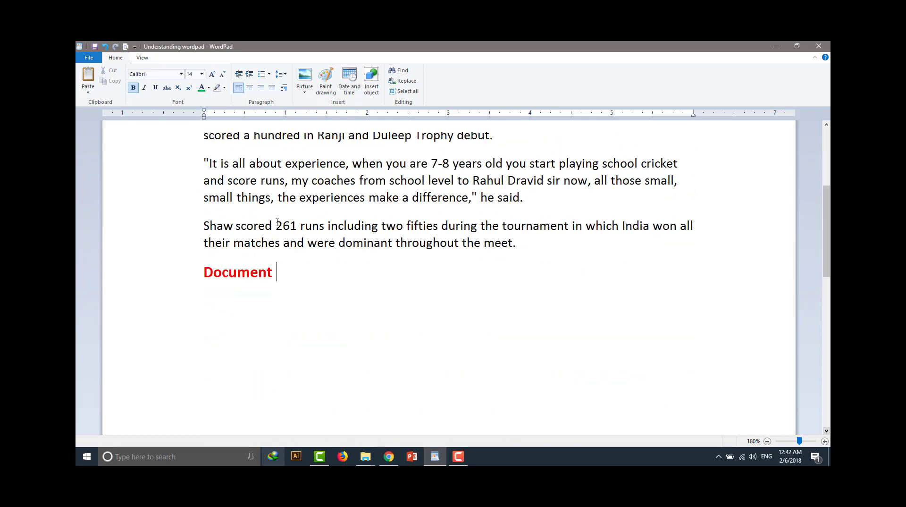
Copy the word Subscript from its bullet and paste it on a new line below the pasted Document
scroll(248, 283, "up", 3)
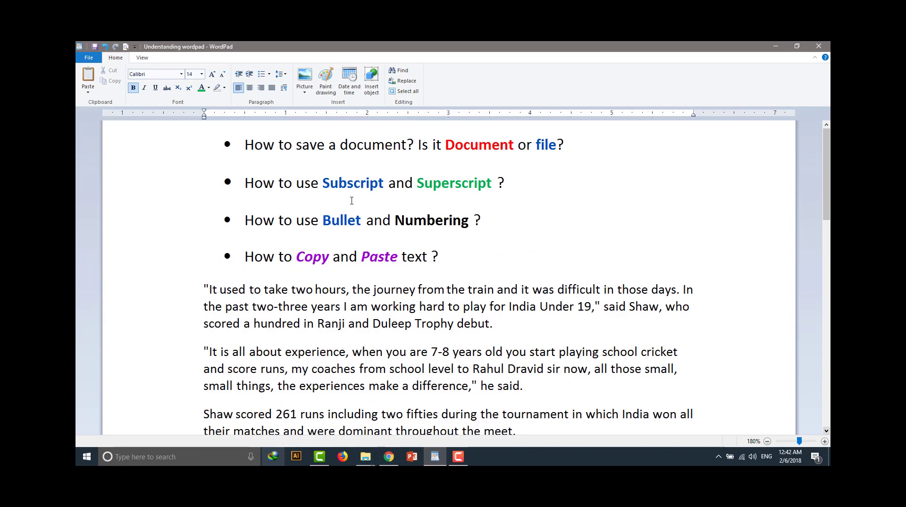
double_click(346, 182)
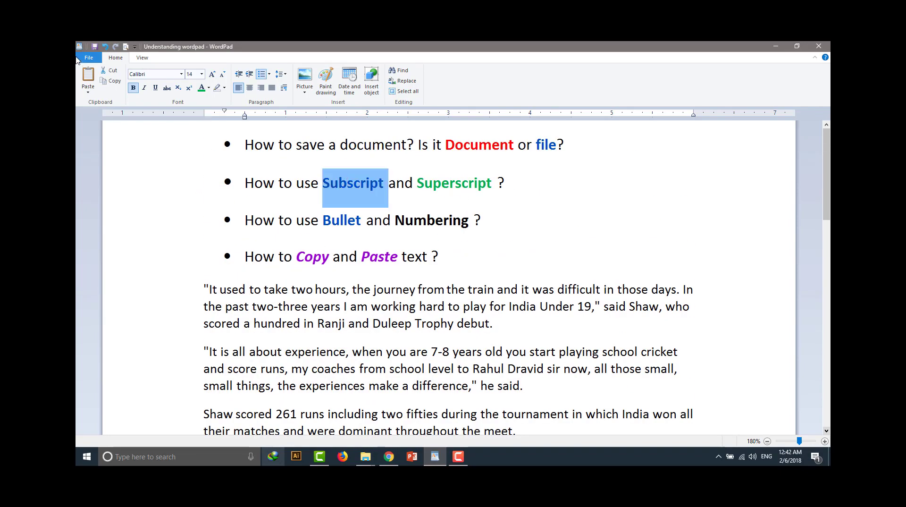
left_click(112, 84)
scroll(279, 221, "down", 10)
scroll(315, 235, "up", 5)
left_click(222, 293)
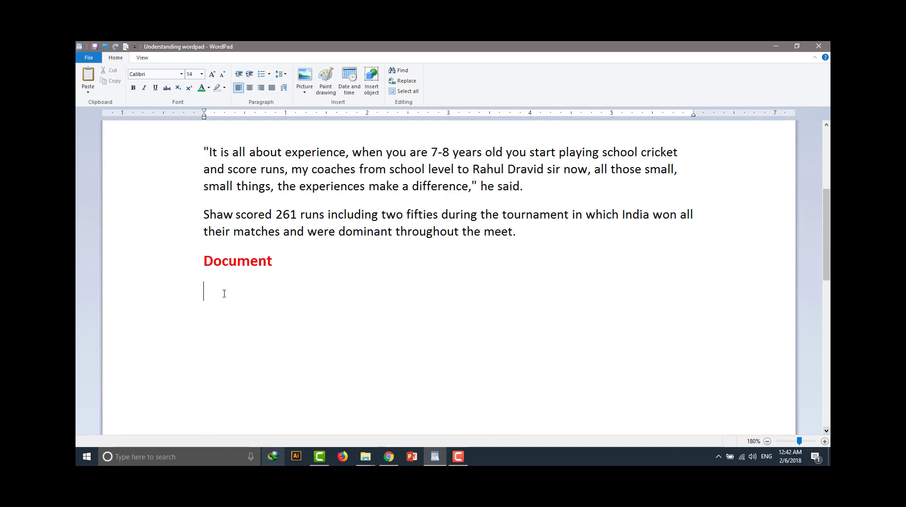
right_click(222, 293)
left_click(246, 320)
scroll(318, 293, "up", 4)
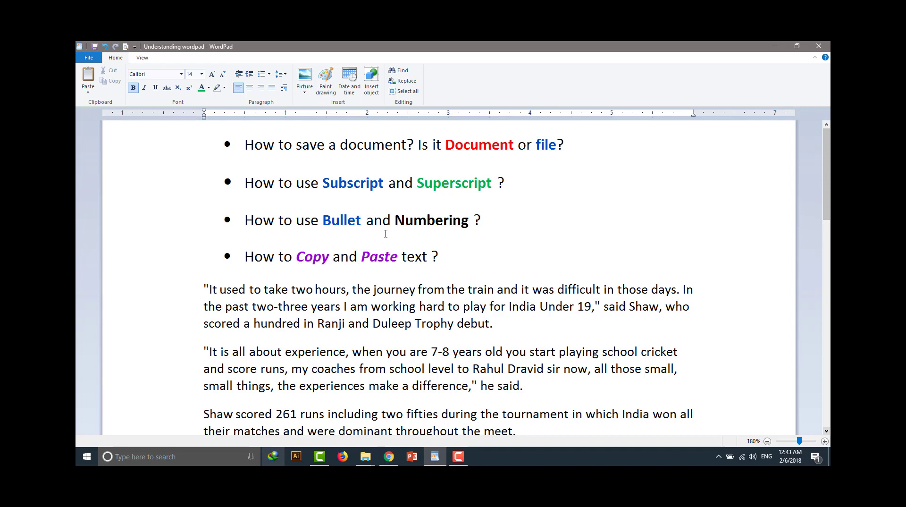
Cut the green word Superscript from its bullet and paste it on a new line below the pasted Subscript
double_click(444, 187)
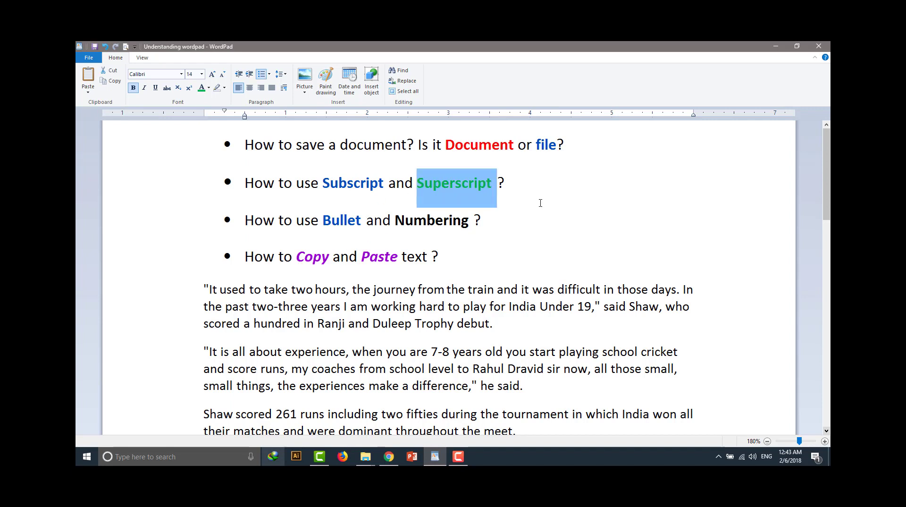
left_click(111, 73)
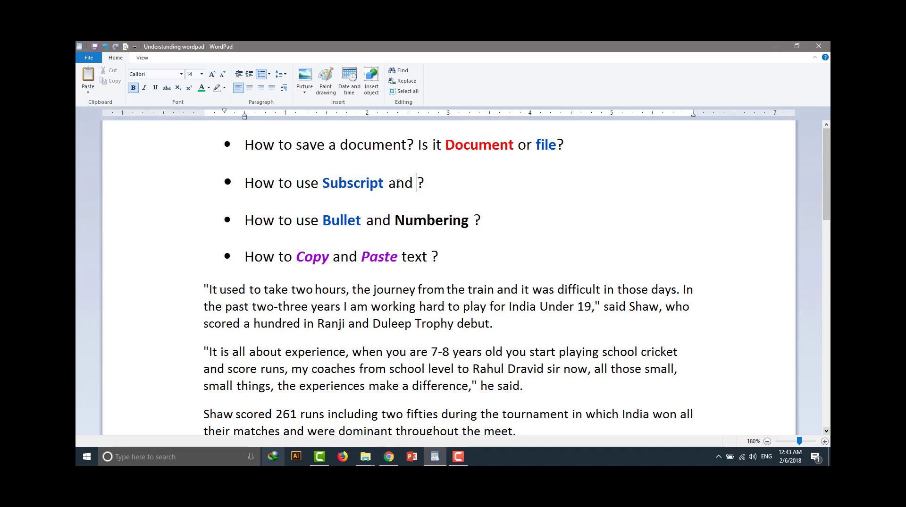
scroll(384, 268, "down", 10)
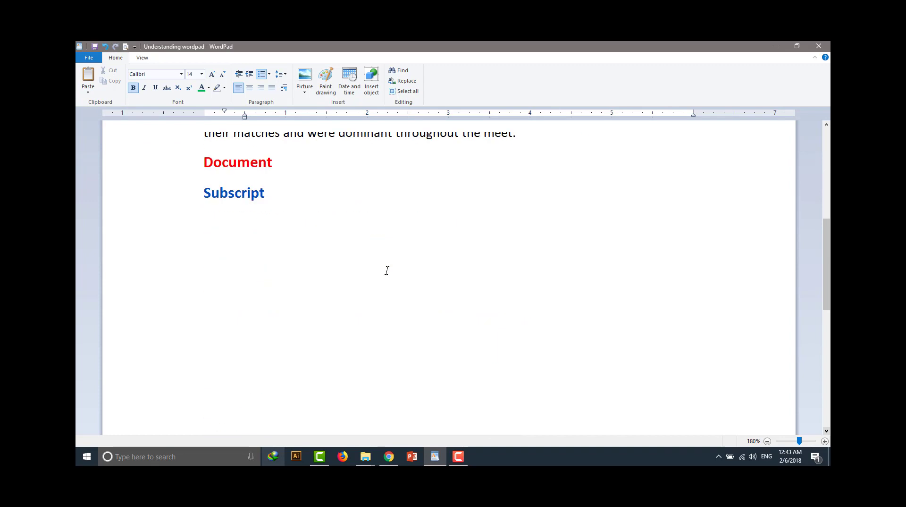
scroll(237, 258, "up", 5)
left_click(216, 317)
right_click(217, 319)
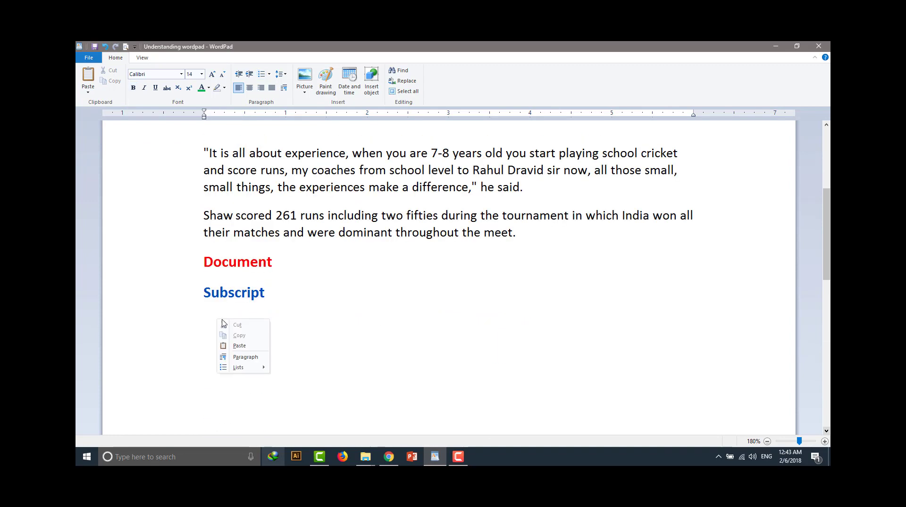
left_click(238, 345)
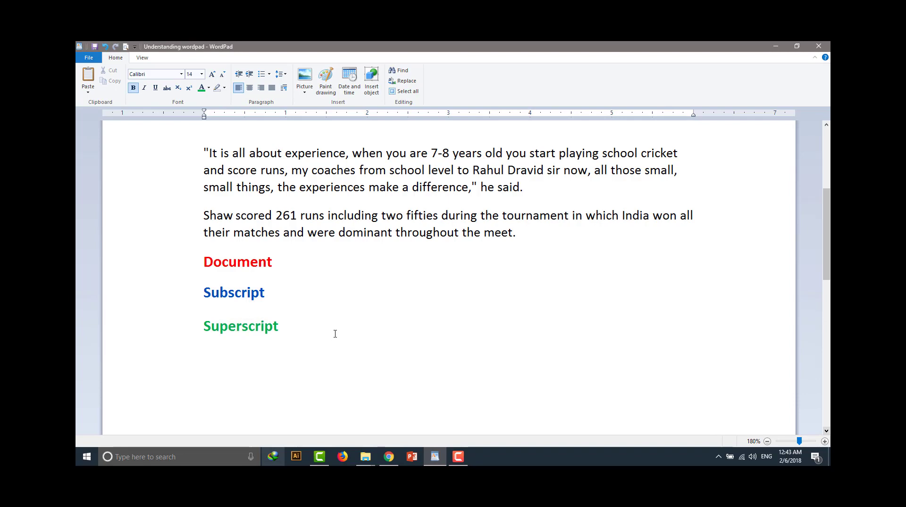
Cut the word Subscript from its bullet and paste it after Numbering in the Bullet and Numbering line
scroll(334, 333, "up", 3)
scroll(436, 194, "up", 1)
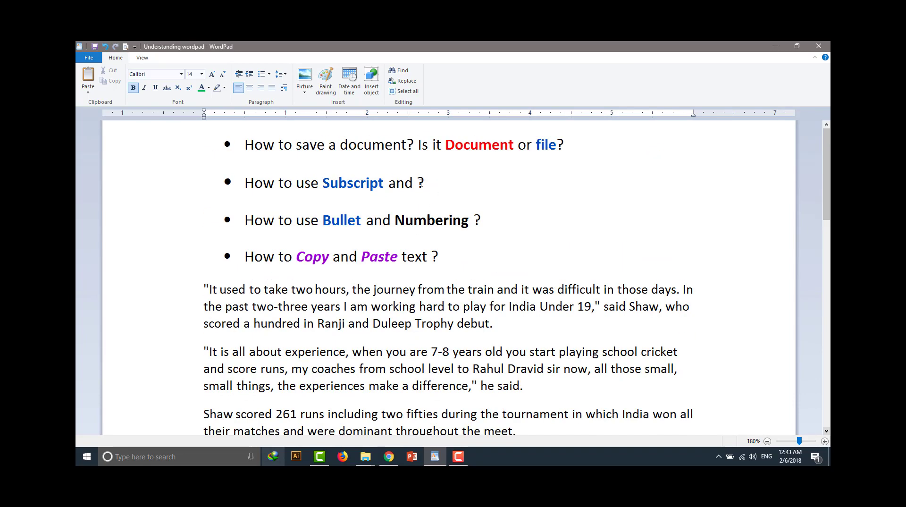
scroll(420, 182, "down", 8)
scroll(421, 182, "up", 2)
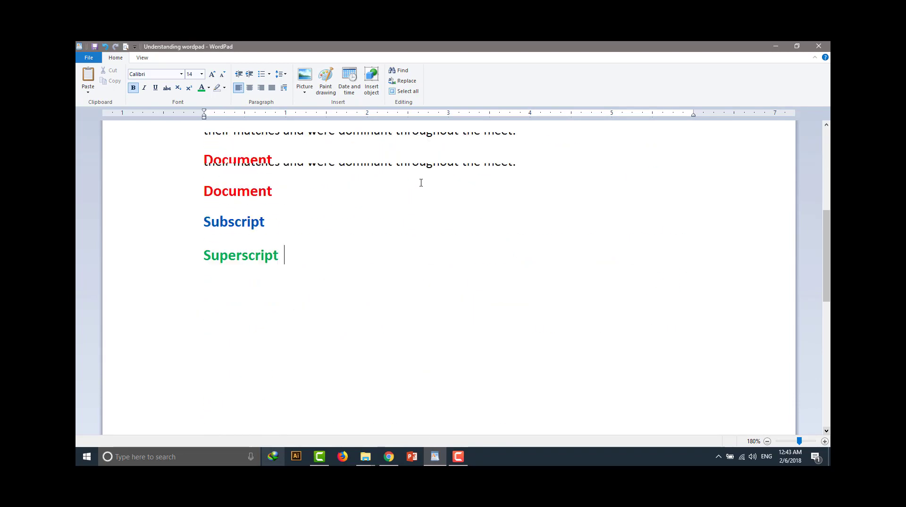
scroll(400, 239, "up", 5)
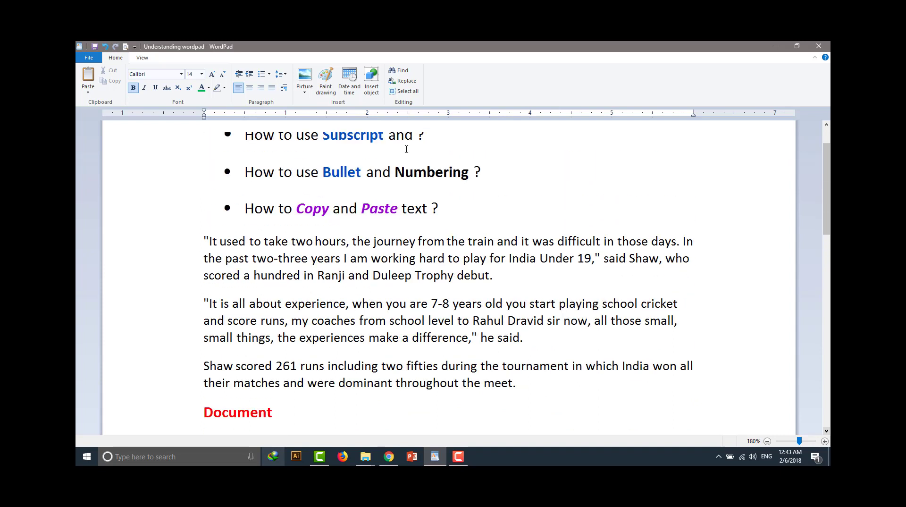
scroll(406, 156, "up", 1)
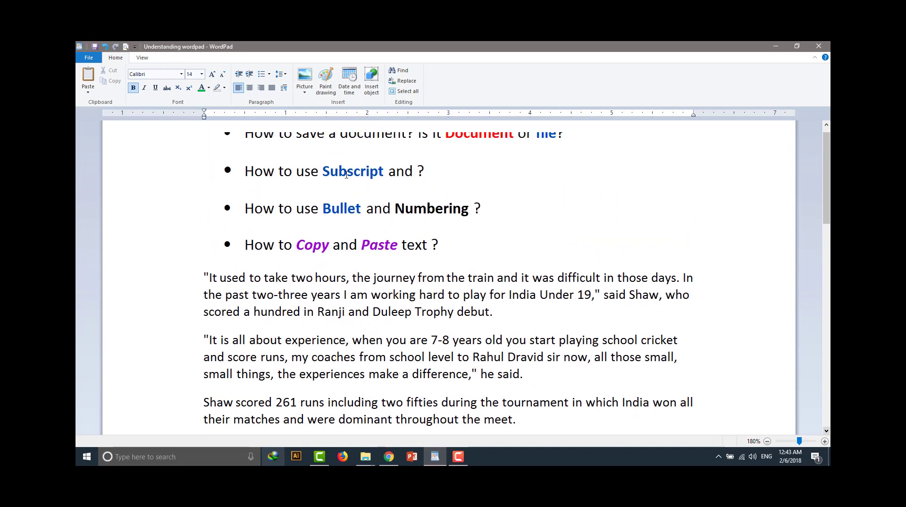
double_click(347, 173)
left_click(113, 70)
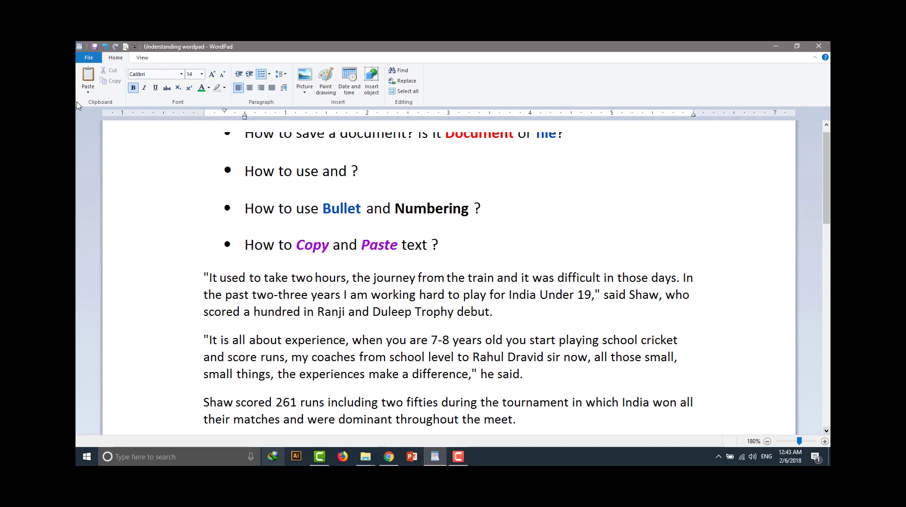
left_click(89, 75)
Delete the pasted words Document, Subscript and Superscript below the last article paragraph
scroll(460, 223, "up", 1)
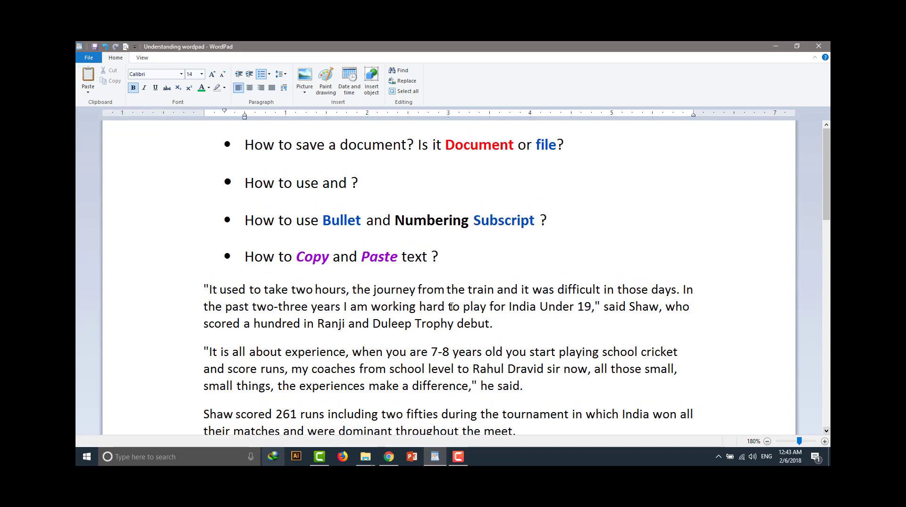
scroll(451, 306, "down", 5)
scroll(451, 307, "up", 3)
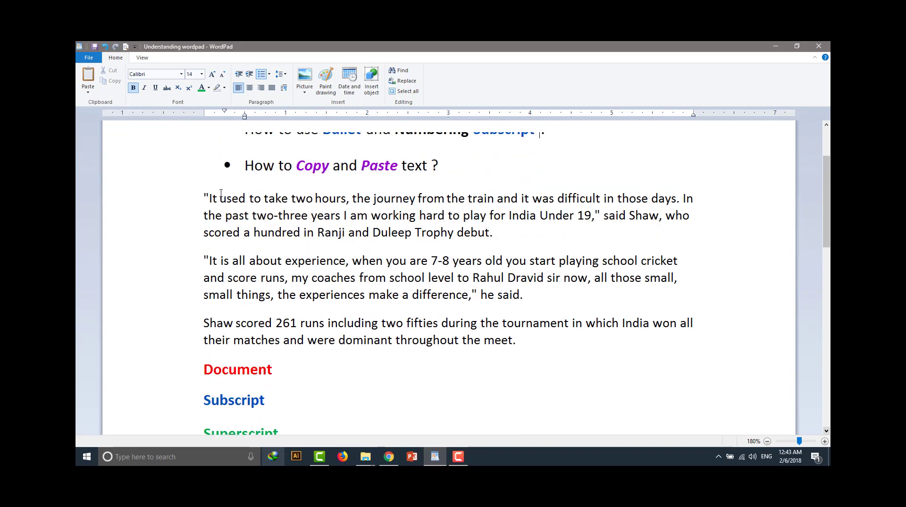
scroll(379, 359, "down", 2)
left_click_drag(317, 358, 218, 286)
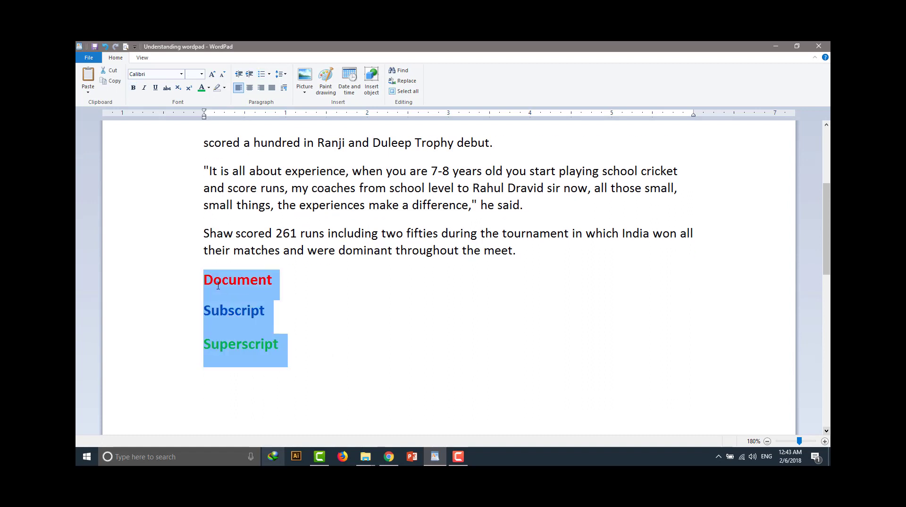
key("Delete")
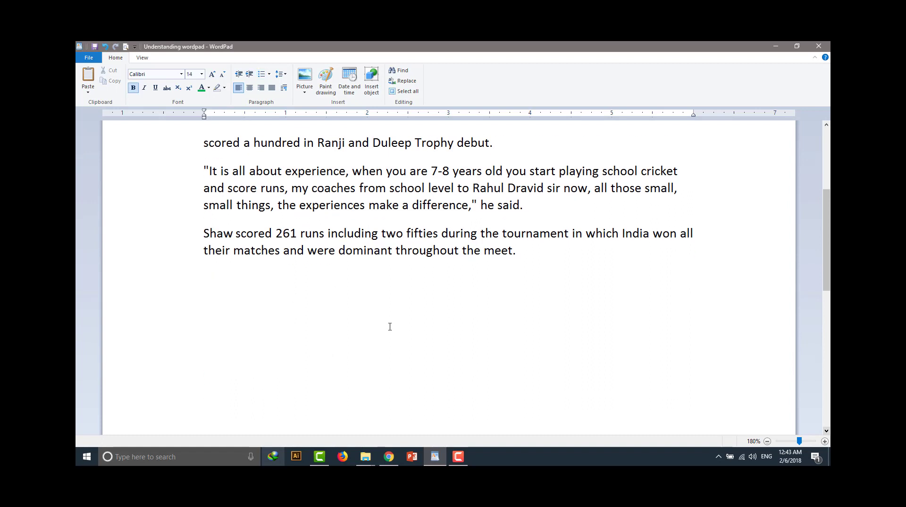
Switch to Chrome and copy the news article text from "India U-19 World Cup winning captain" through "the experiences make a difference," he said
scroll(390, 326, "up", 2)
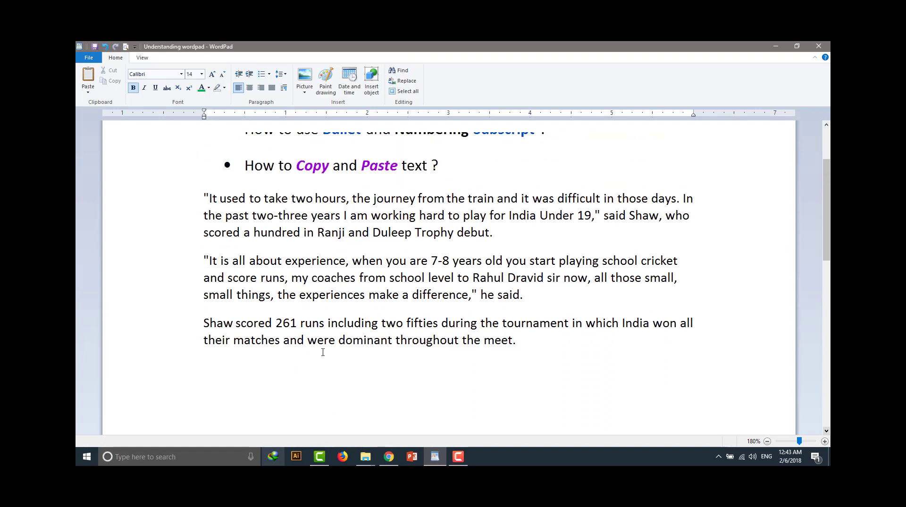
scroll(323, 352, "down", 2)
scroll(322, 352, "down", 1)
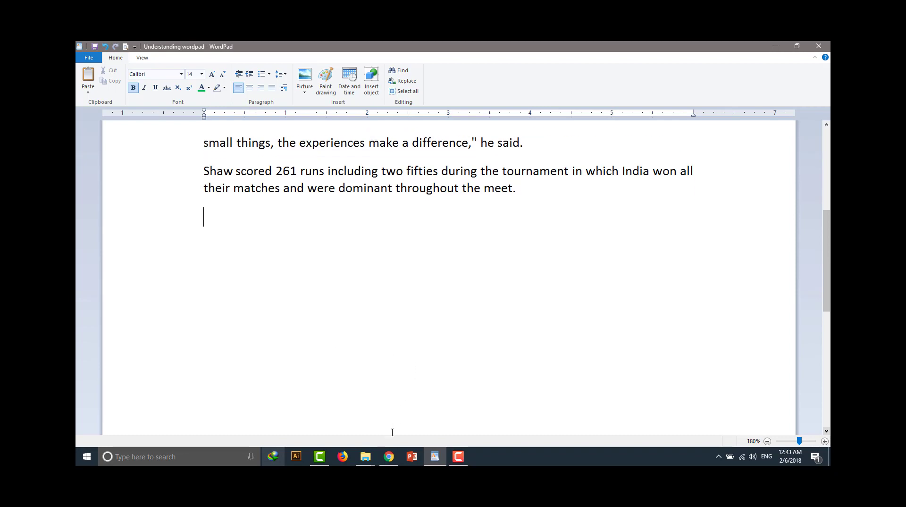
left_click(388, 456)
scroll(426, 265, "up", 2)
left_click(437, 257)
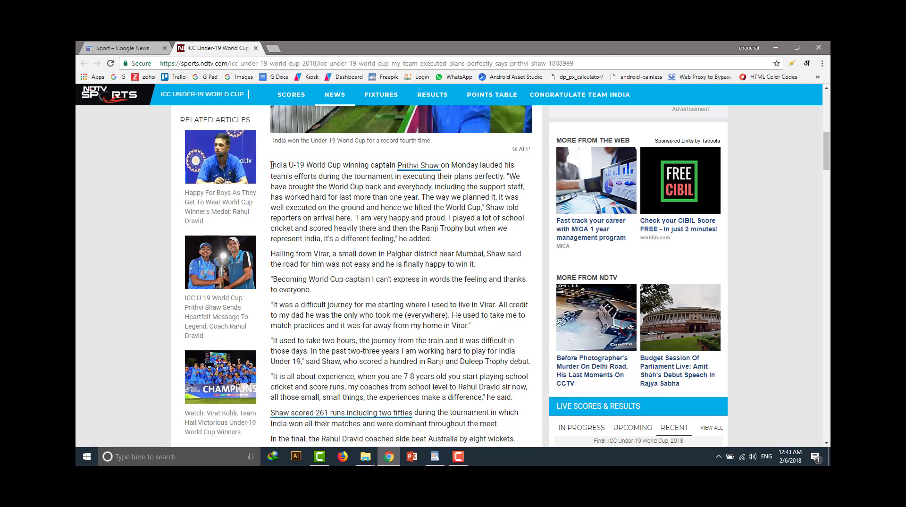
left_click_drag(270, 163, 515, 402)
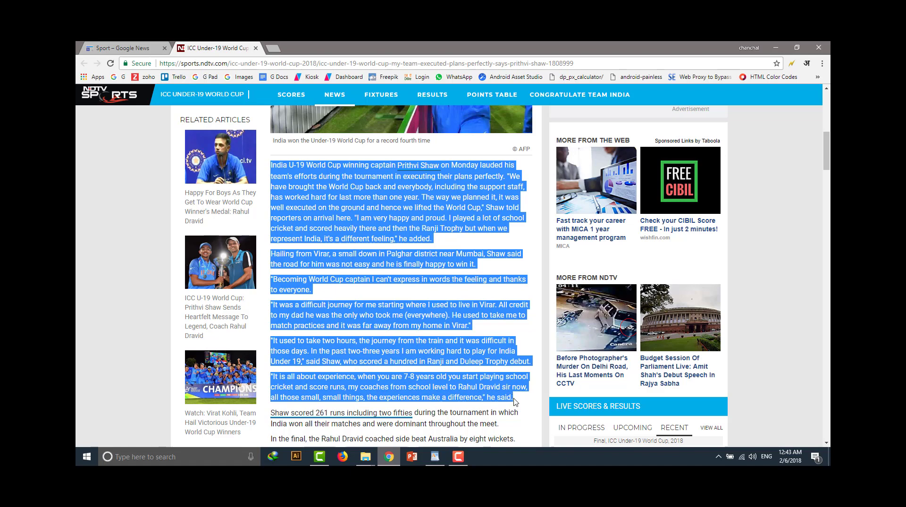
right_click(351, 205)
left_click(392, 215)
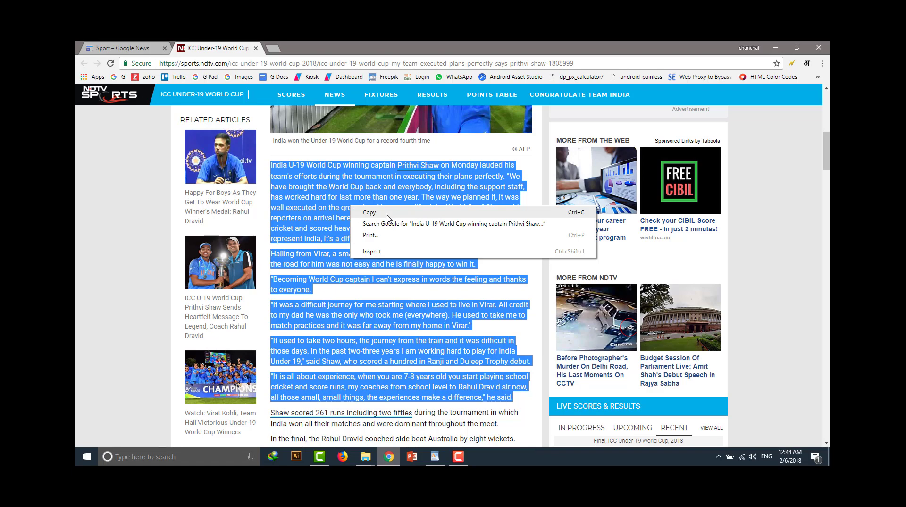
left_click(387, 213)
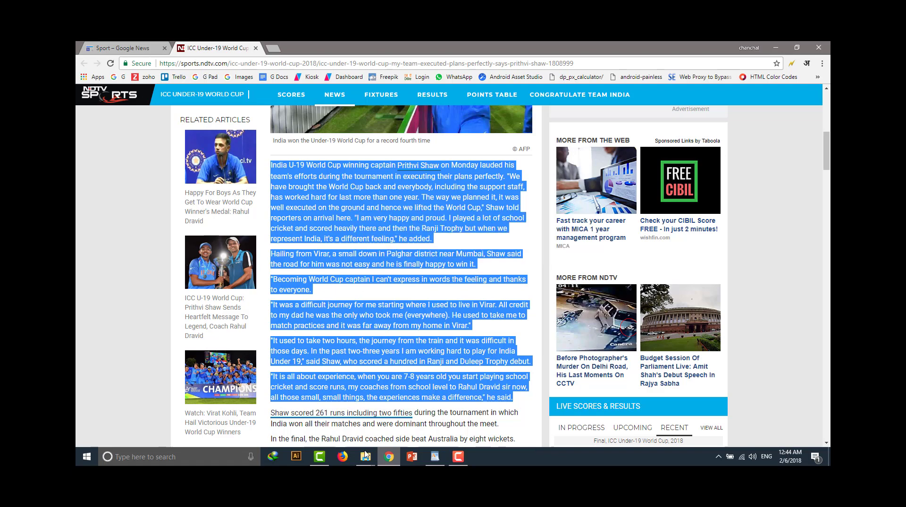
Switch back to WordPad and try pasting the copied article text below the last paragraph
left_click(433, 458)
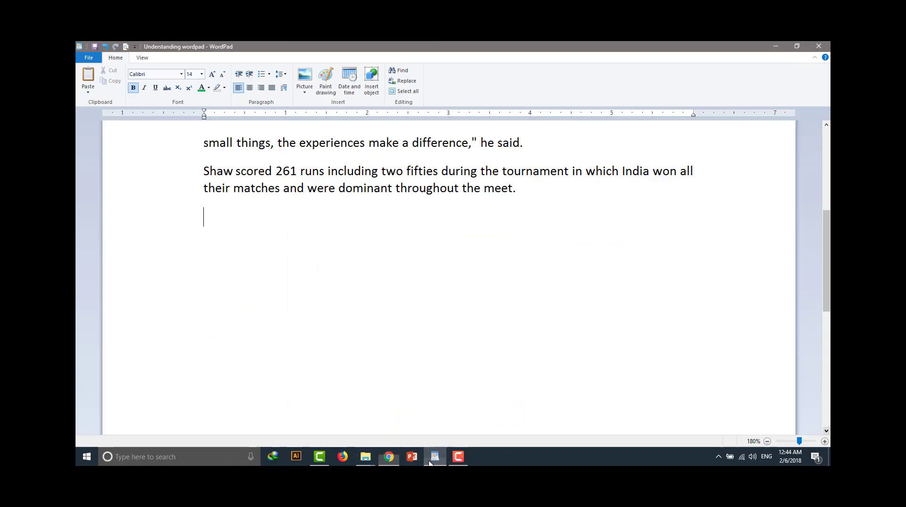
right_click(215, 222)
left_click(240, 251)
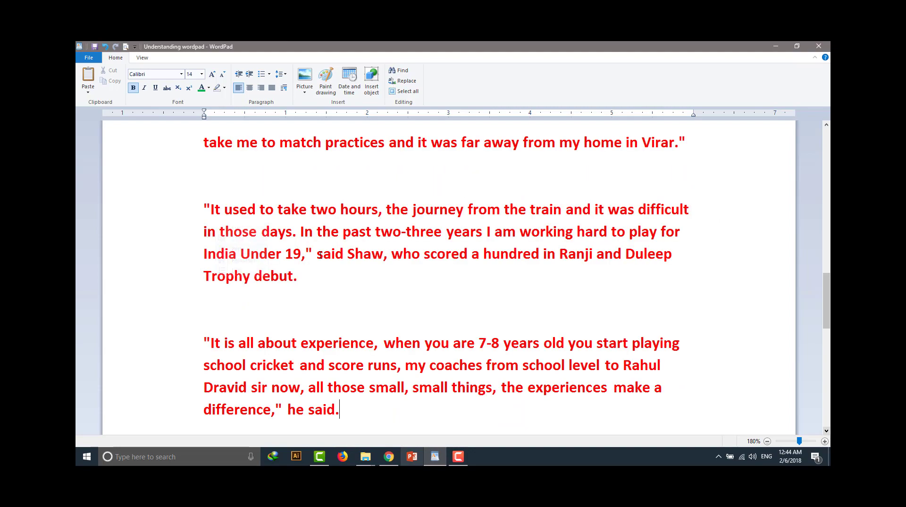
scroll(409, 267, "up", 8)
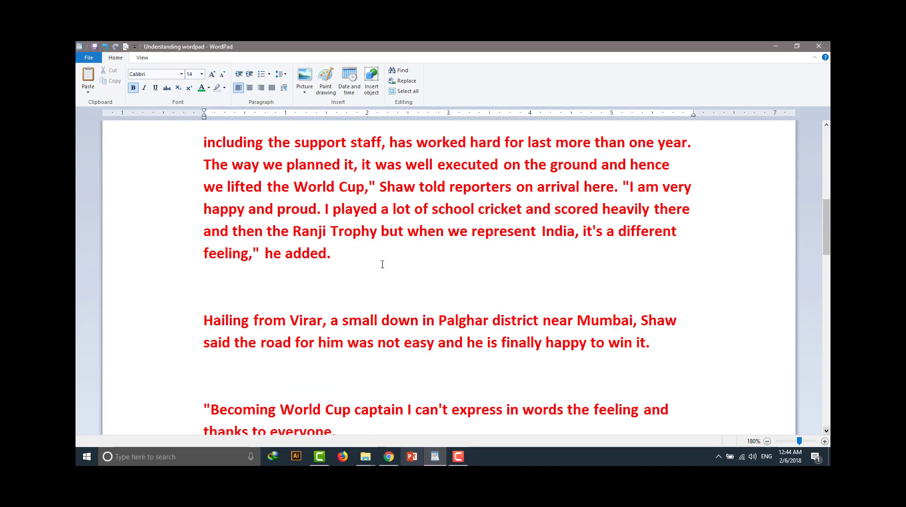
scroll(382, 264, "up", 3)
scroll(308, 307, "down", 2)
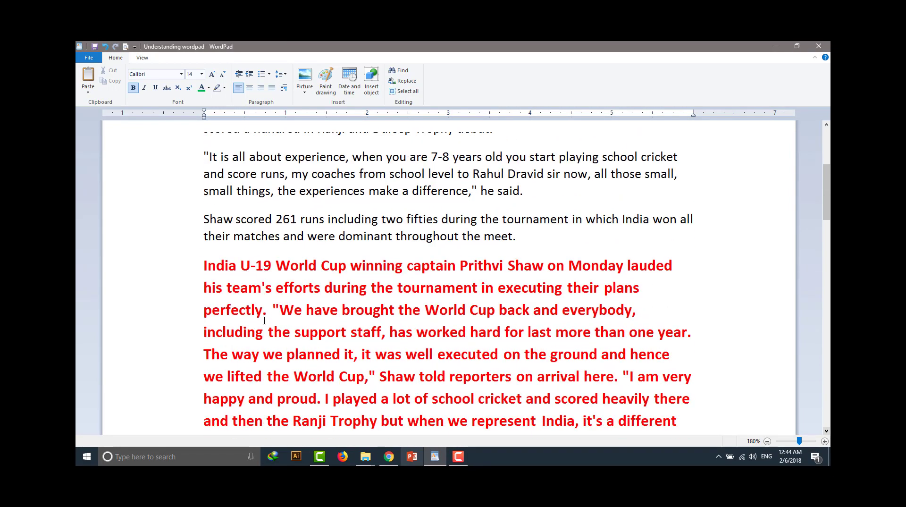
key("ctrl+z")
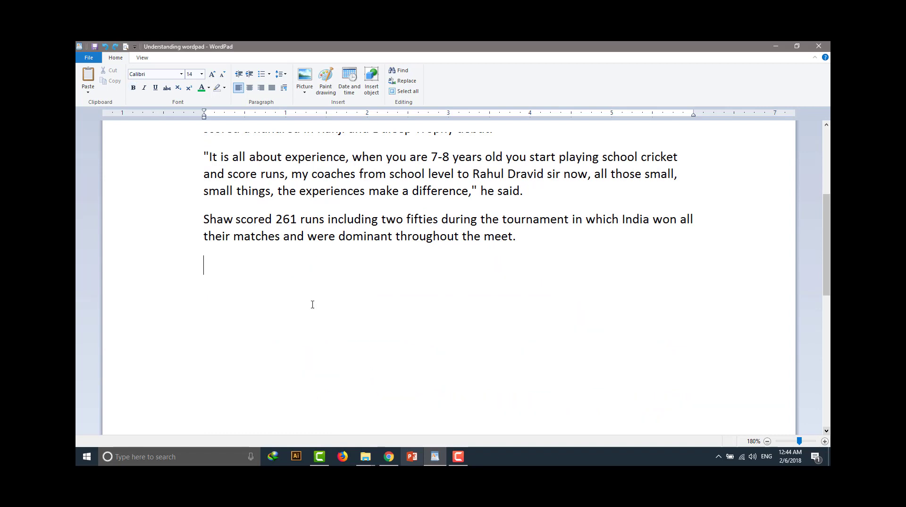
Paste the copied article text on a new line between the "It is all about experience" paragraph and the "Shaw scored 261 runs" paragraph
scroll(306, 298, "up", 3)
left_click(525, 261)
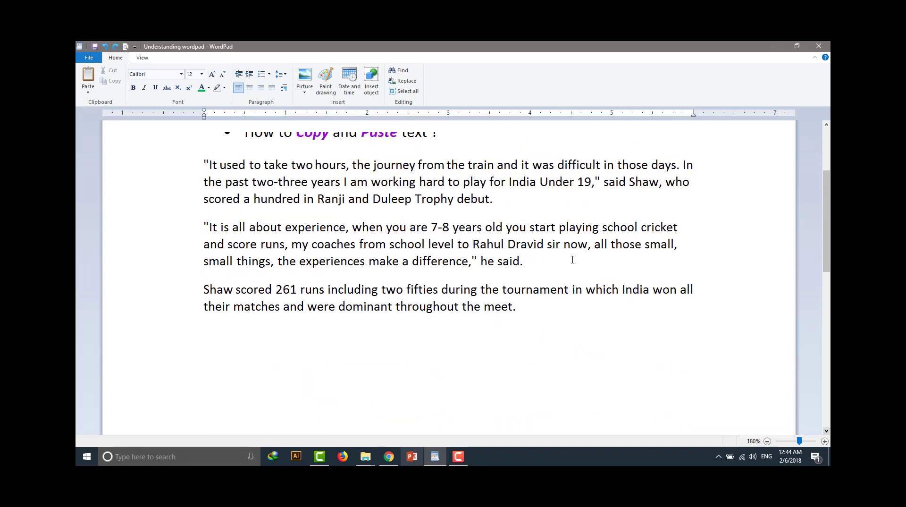
key("Return")
right_click(216, 283)
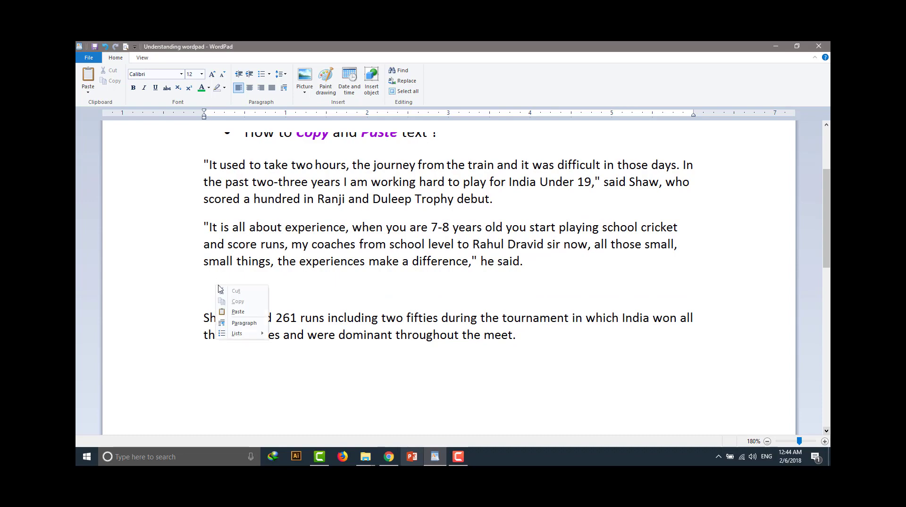
left_click(242, 311)
scroll(395, 265, "up", 4)
scroll(396, 265, "down", 3)
scroll(396, 265, "down", 5)
scroll(395, 265, "up", 8)
scroll(395, 265, "up", 3)
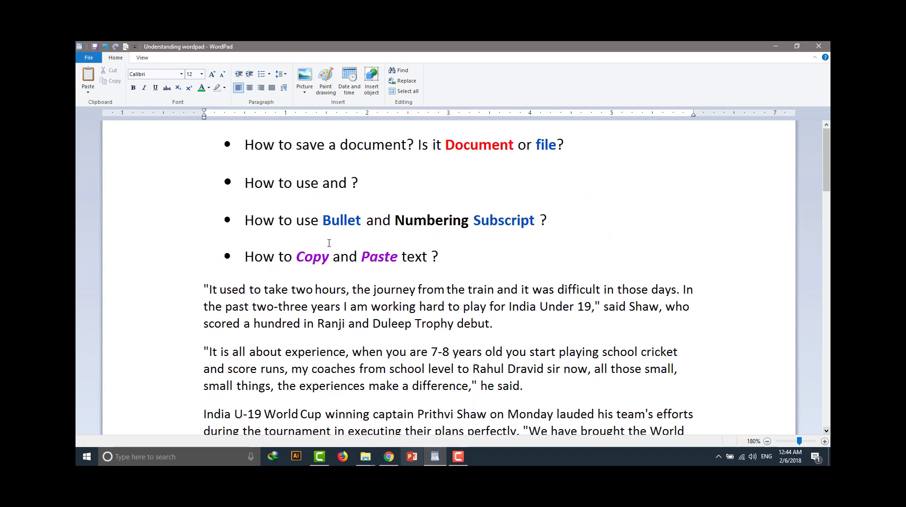